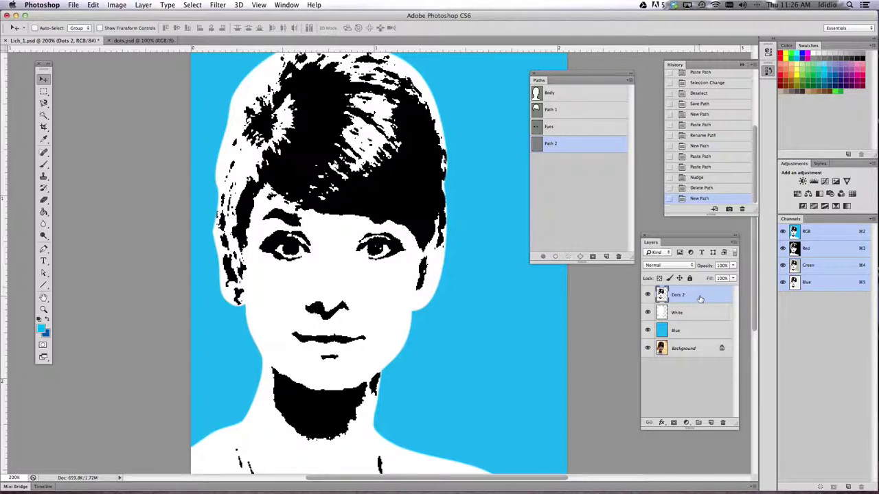
# Create a Dots 2 copy layer directly above the Dots 2 layer
pyautogui.moveTo(703, 295); pyautogui.dragTo(698, 321)
pyautogui.press('super+bracketright')
pyautogui.press('super+Tab')
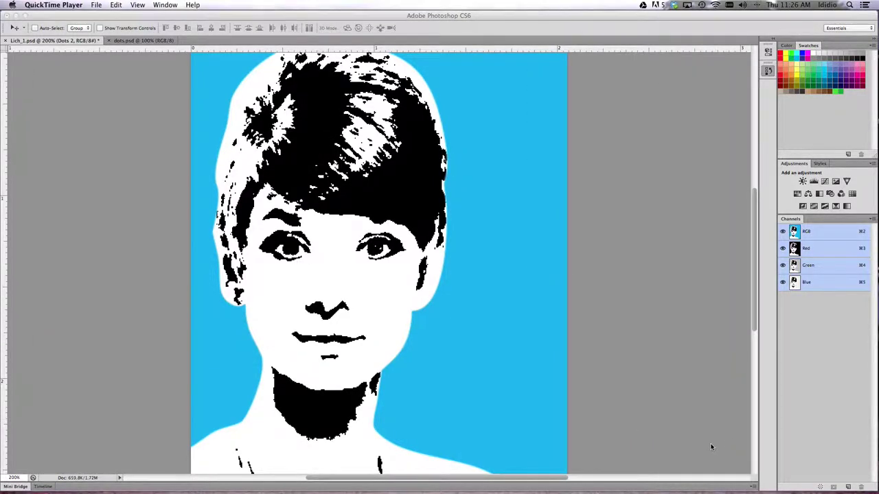
pyautogui.press('super+Tab')
pyautogui.moveTo(682, 291); pyautogui.dragTo(711, 421)
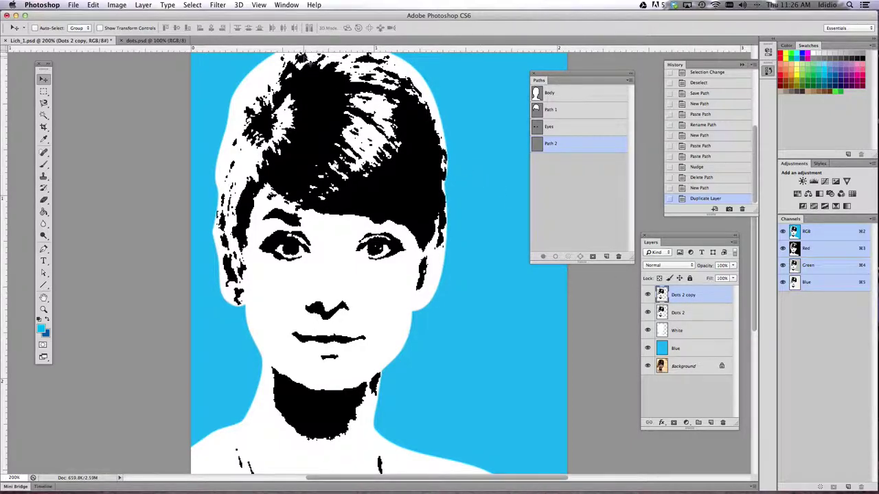
# Delete the old White layer
pyautogui.click(700, 334)
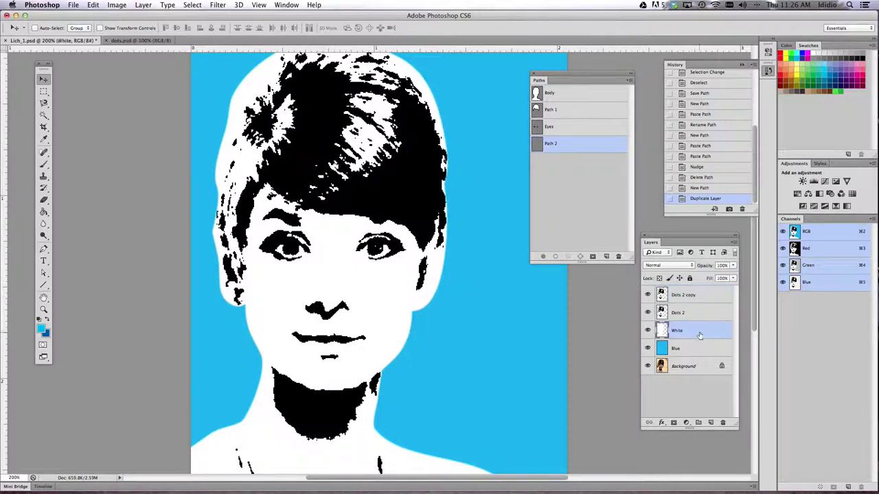
pyautogui.click(722, 422)
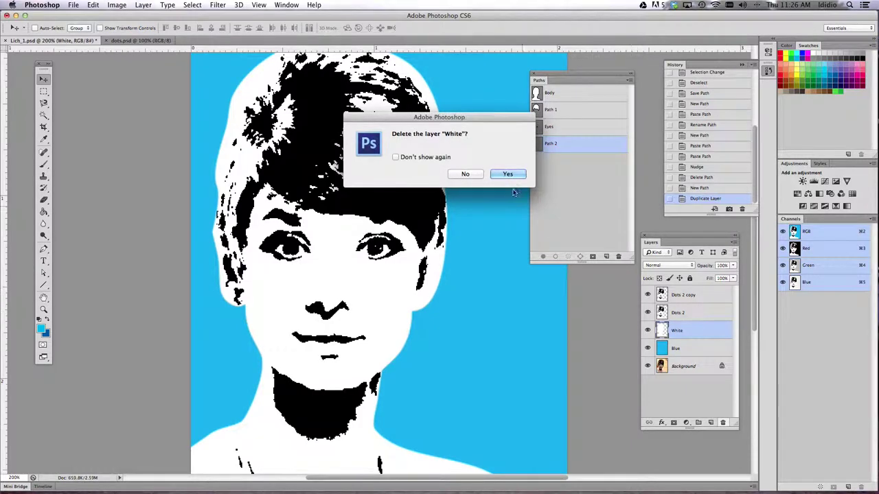
pyautogui.click(516, 174)
# Rename Dots 2 copy to 'White' and move it below Dots 2
pyautogui.doubleClick(684, 294)
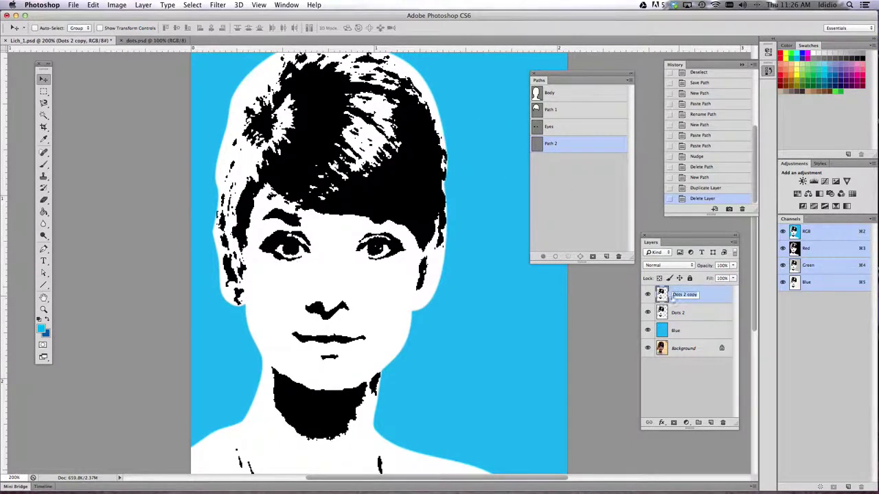
pyautogui.write('White')
pyautogui.press('Return')
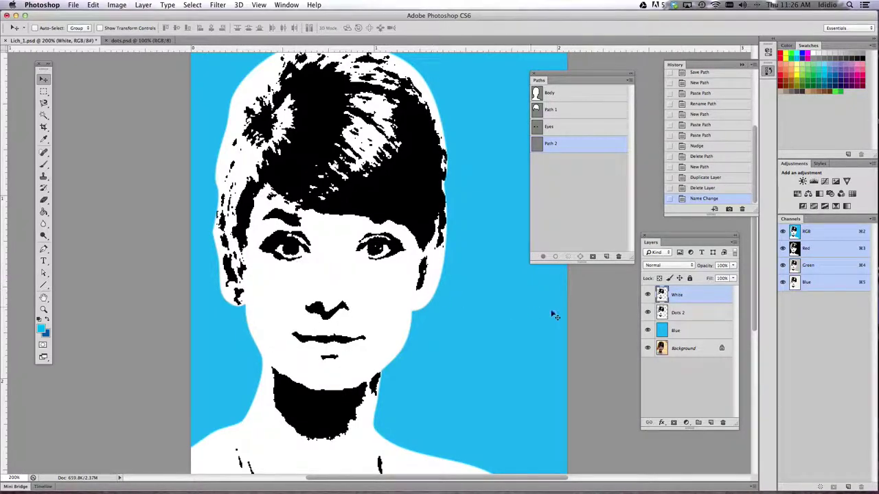
pyautogui.moveTo(713, 297); pyautogui.dragTo(712, 318)
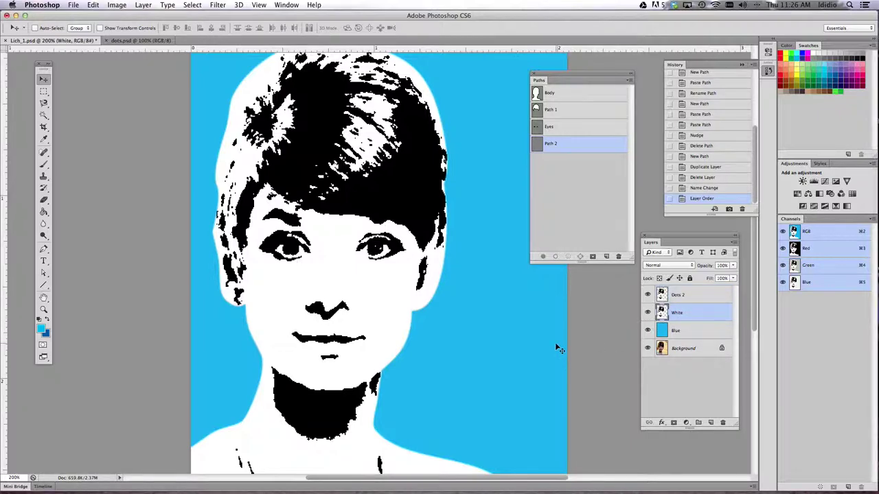
# Apply Levels with output black raised to 255, turning the White layer solid white
pyautogui.click(115, 5)
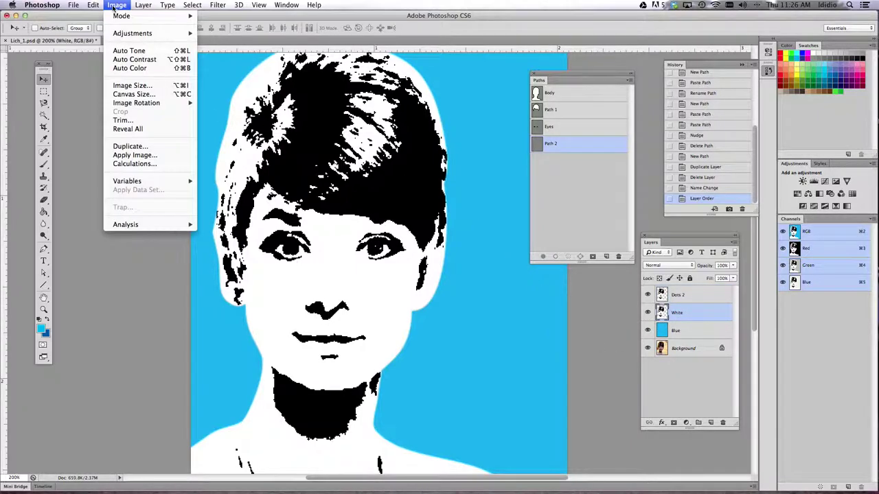
pyautogui.moveTo(121, 34)
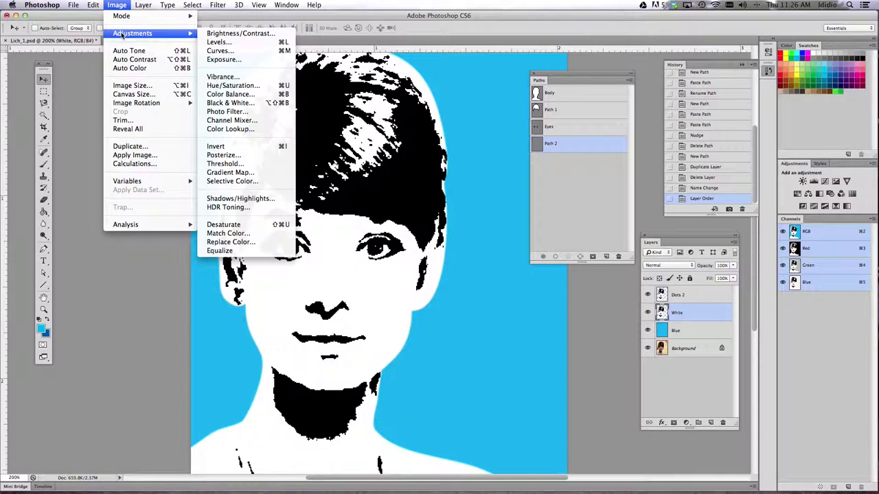
pyautogui.click(268, 44)
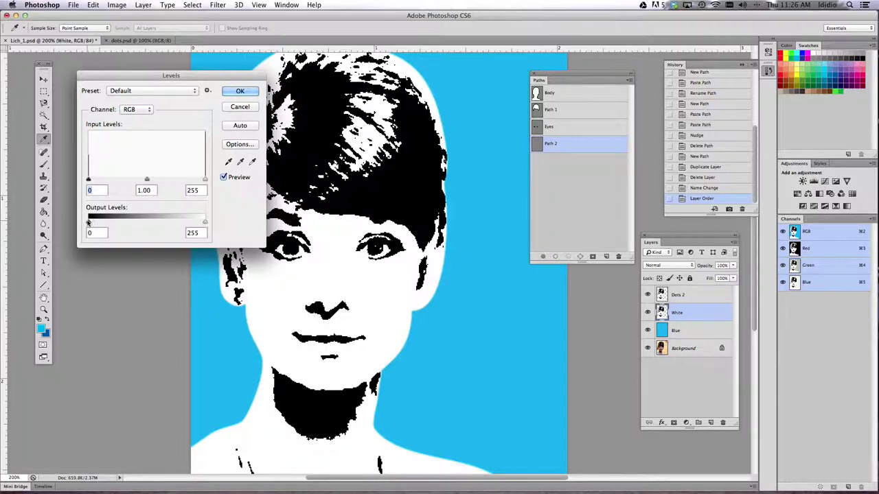
pyautogui.moveTo(88, 222); pyautogui.dragTo(208, 229)
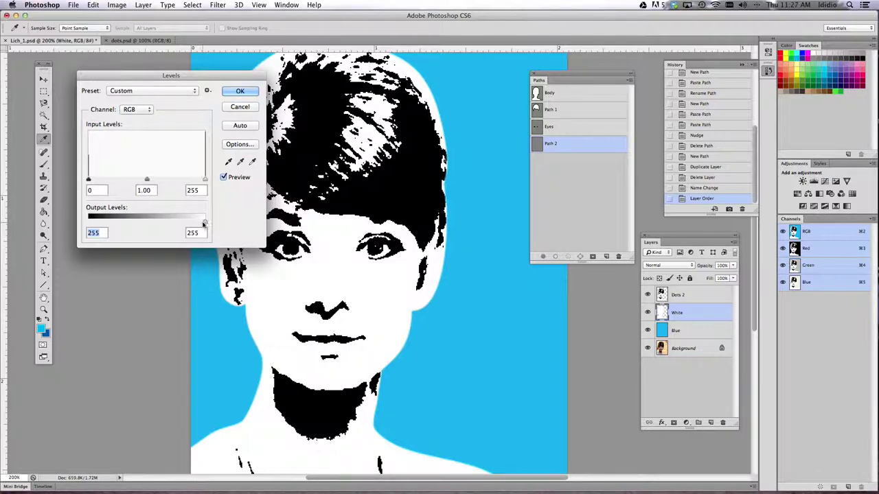
pyautogui.click(233, 94)
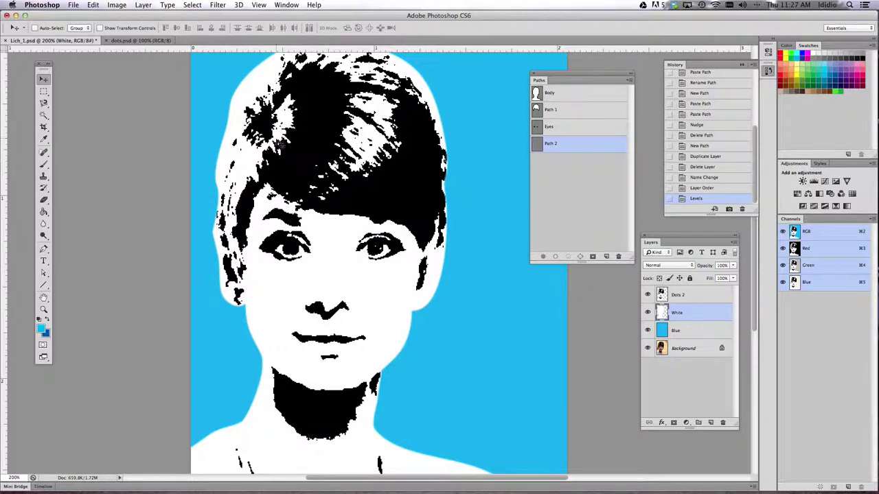
# Bring the Paths panel forward and rename Path 2 to 'Lips'
pyautogui.moveTo(565, 75); pyautogui.dragTo(517, 73)
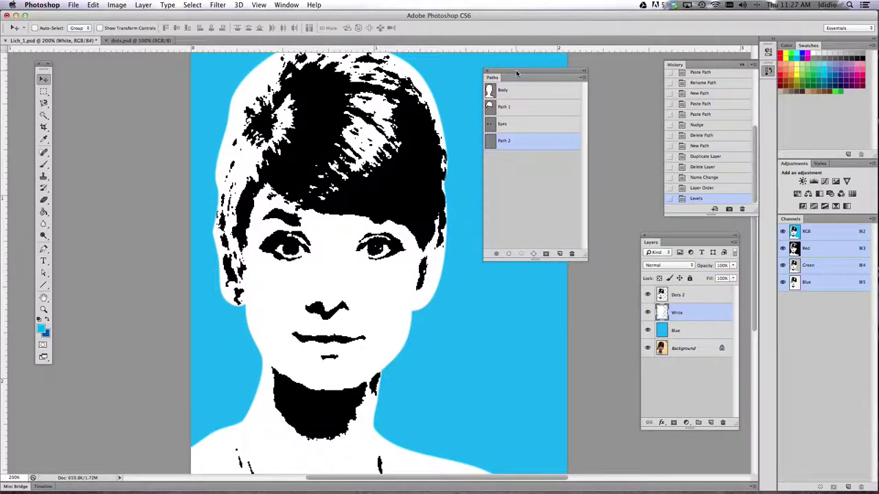
pyautogui.click(281, 5)
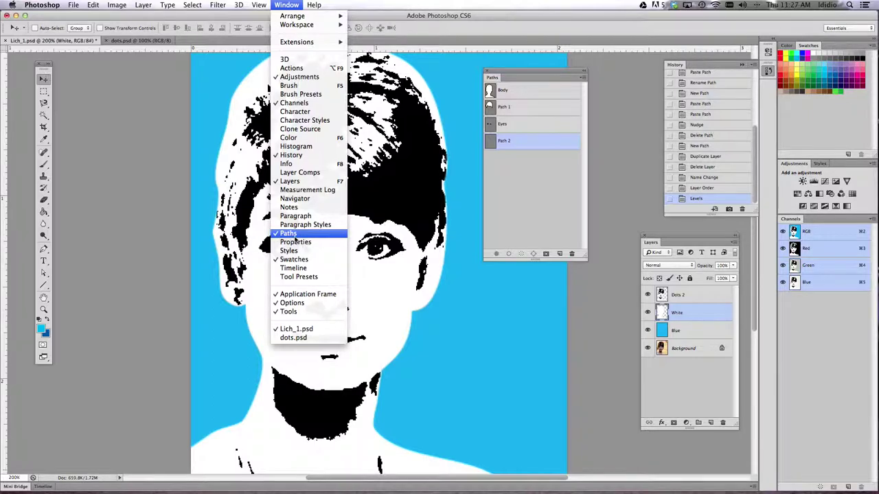
pyautogui.click(287, 235)
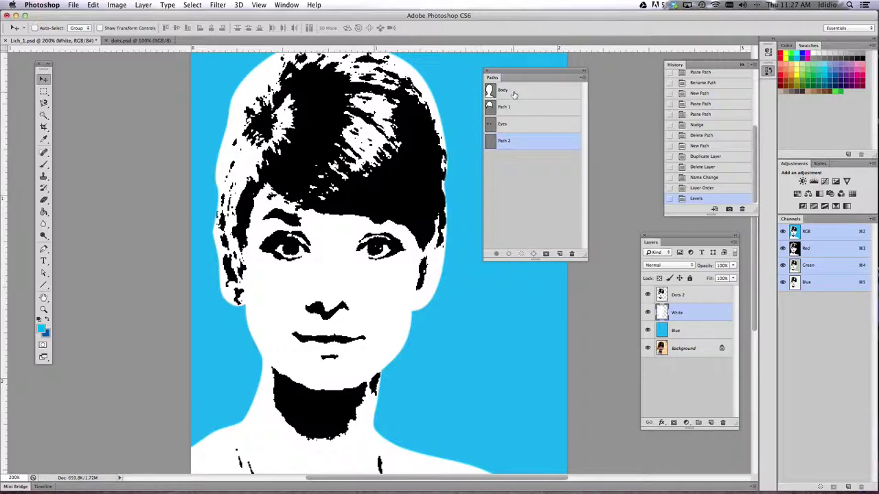
pyautogui.doubleClick(505, 142)
pyautogui.write('Lips')
pyautogui.press('Return')
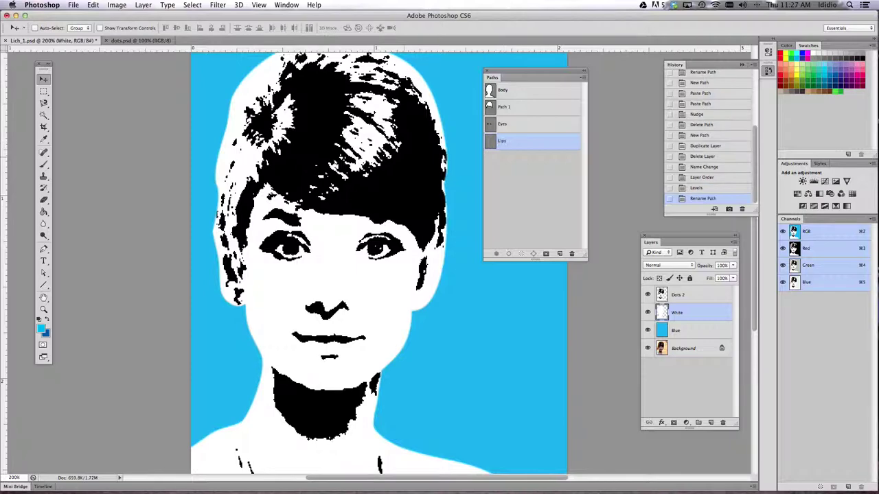
# Trace the lips with Pen anchors along the upper lip, right corner and below, closing at the start
pyautogui.click(45, 250)
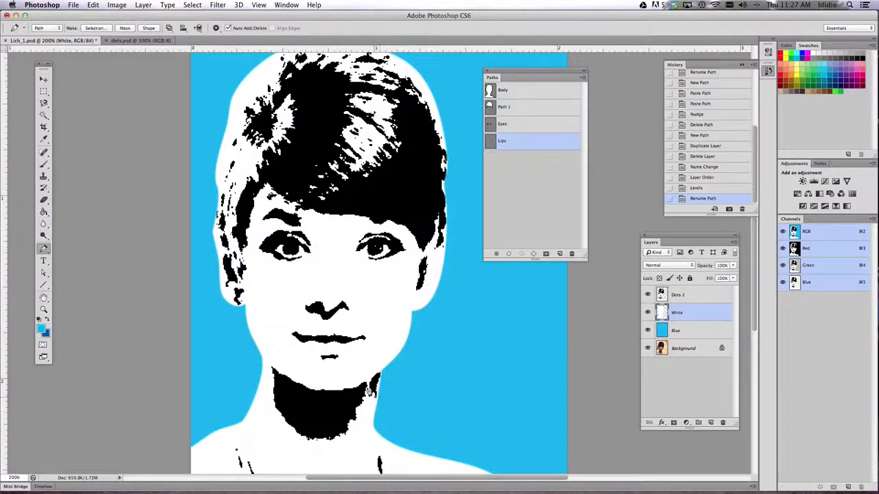
pyautogui.click(294, 336)
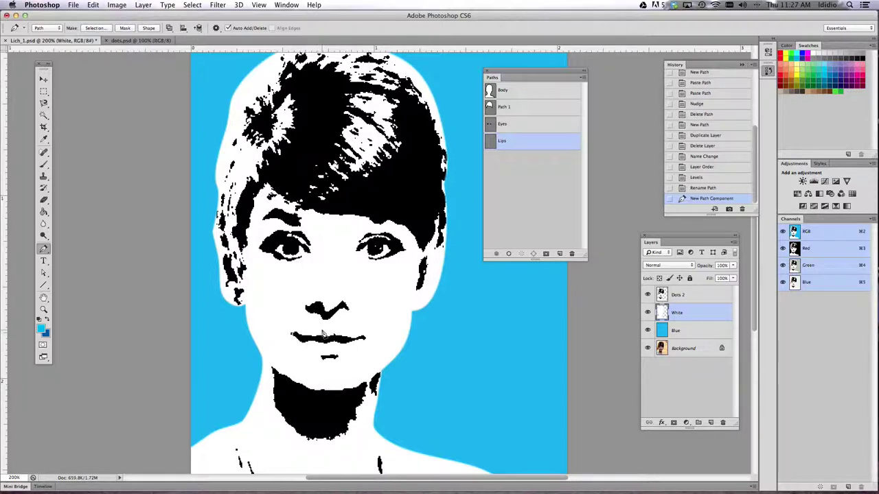
pyautogui.moveTo(327, 333); pyautogui.dragTo(339, 333)
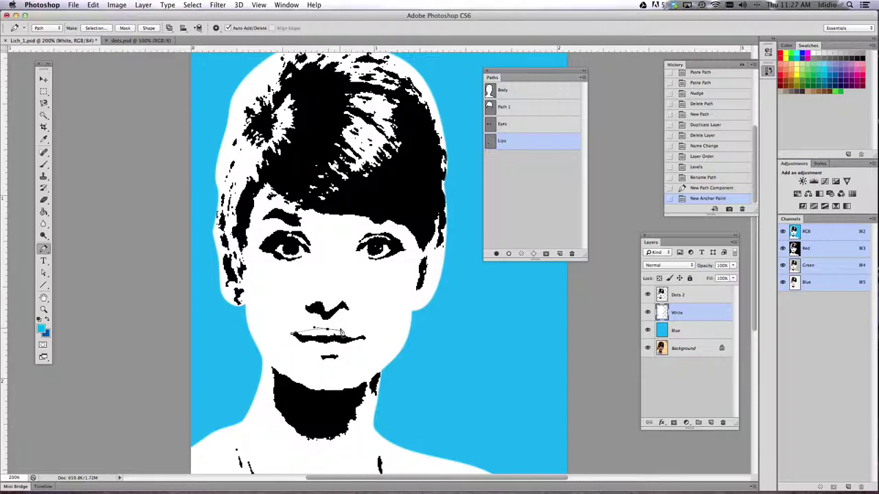
pyautogui.press('super+z')
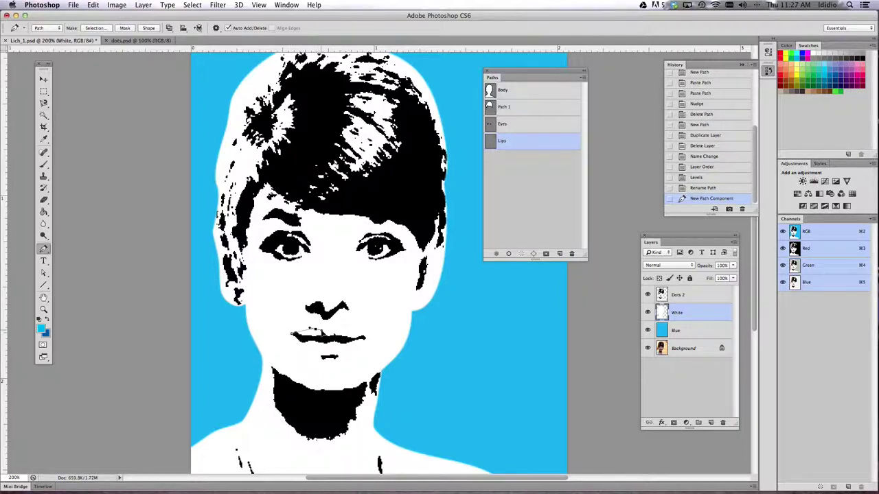
pyautogui.click(324, 333)
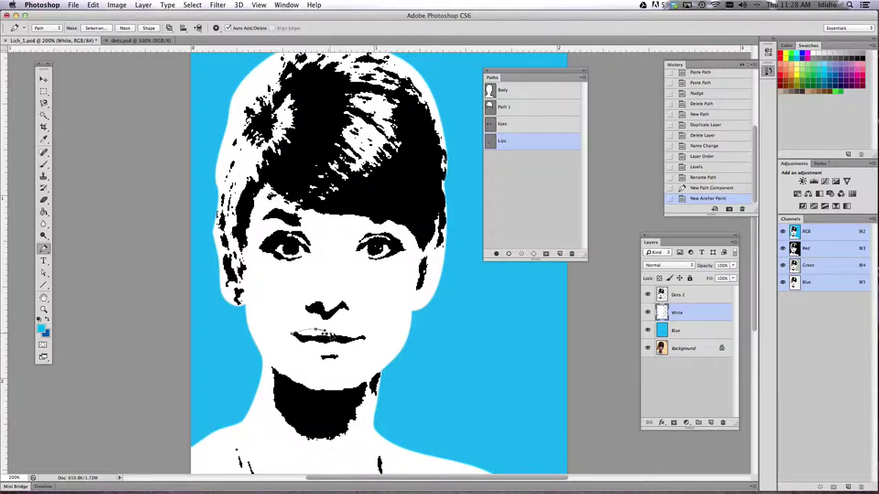
pyautogui.click(334, 332)
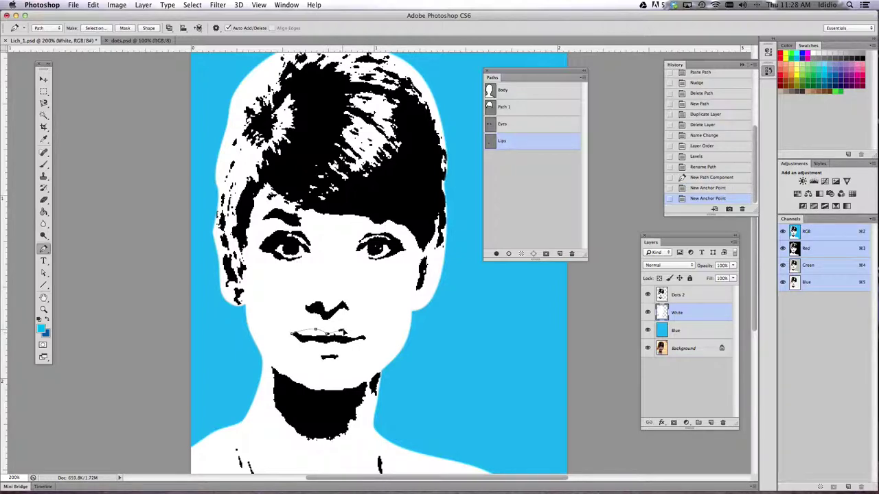
pyautogui.click(347, 331)
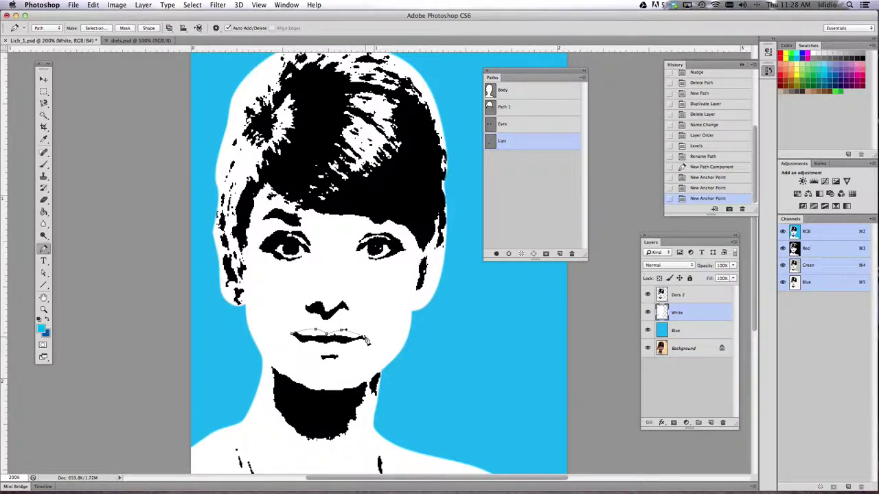
pyautogui.click(366, 337)
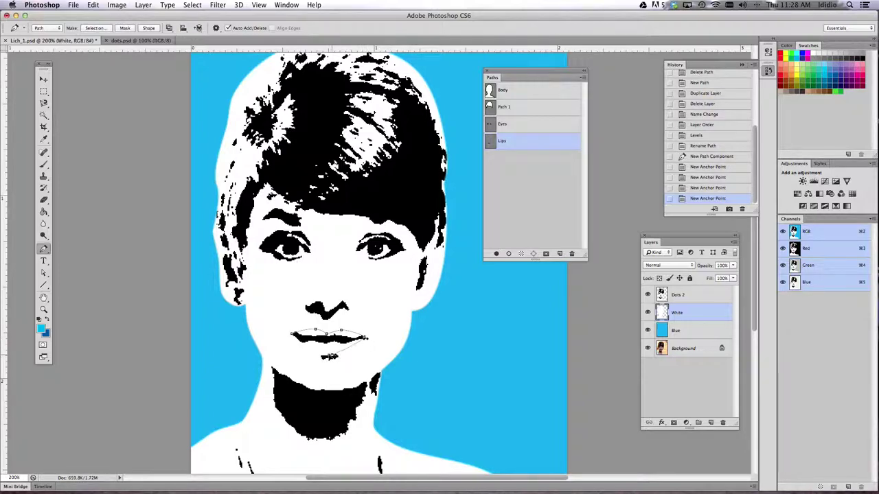
pyautogui.click(328, 355)
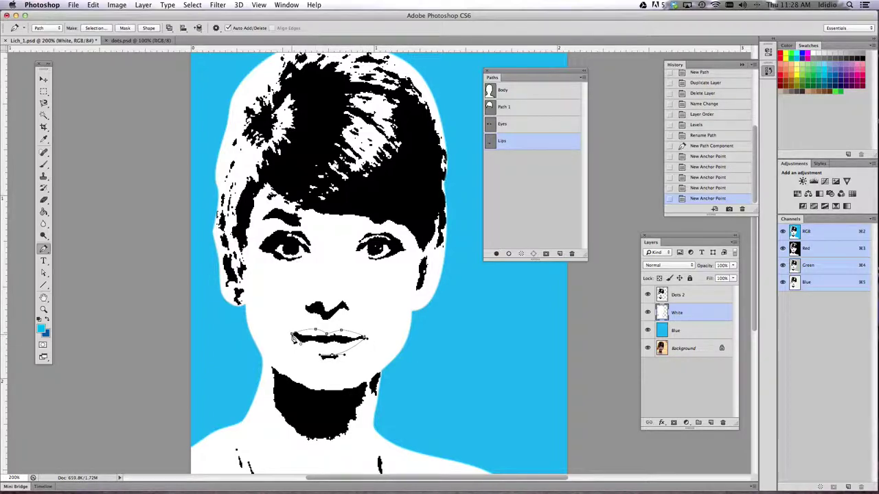
pyautogui.click(293, 334)
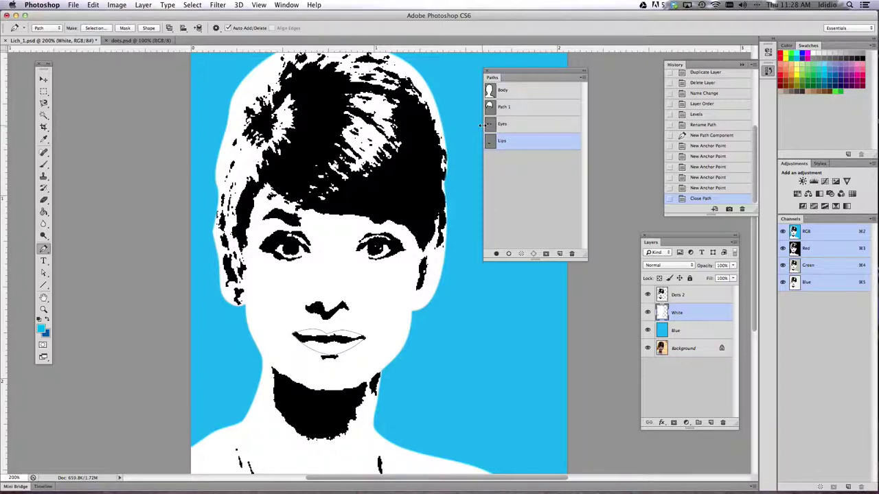
pyautogui.click(516, 91)
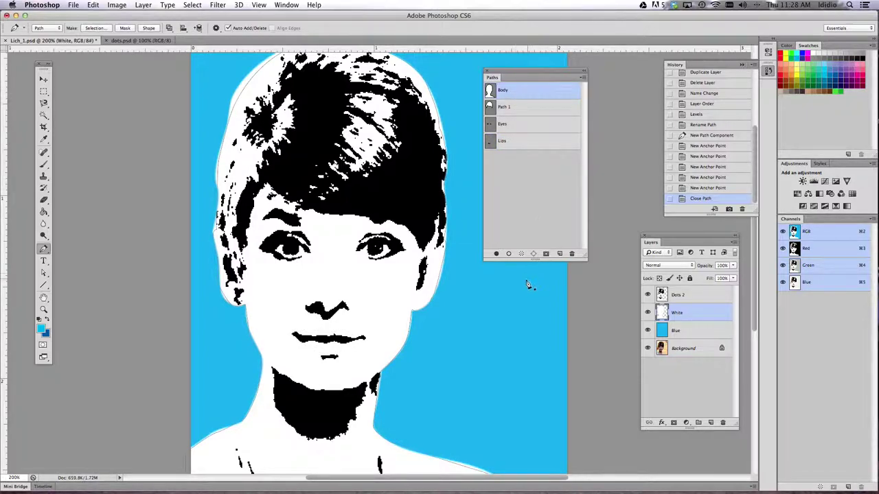
# Load the Body path as a selection and add a new layer named 'Body'
pyautogui.click(522, 255)
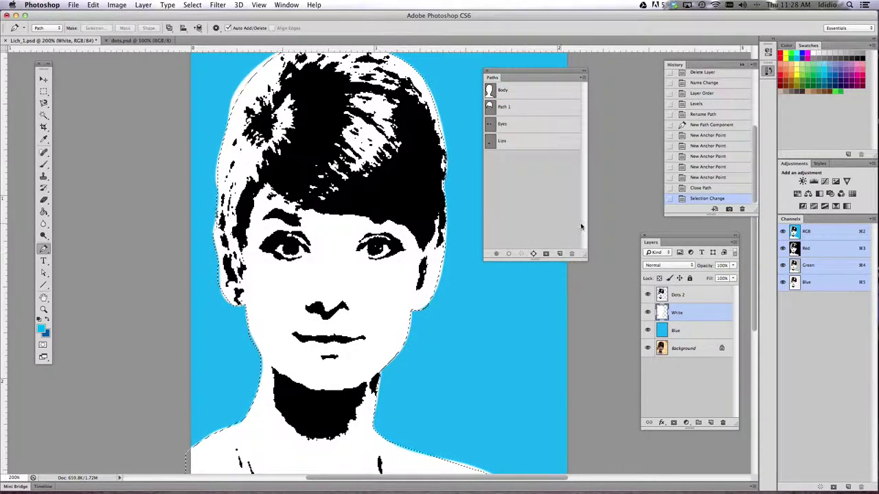
pyautogui.moveTo(693, 239); pyautogui.dragTo(540, 176)
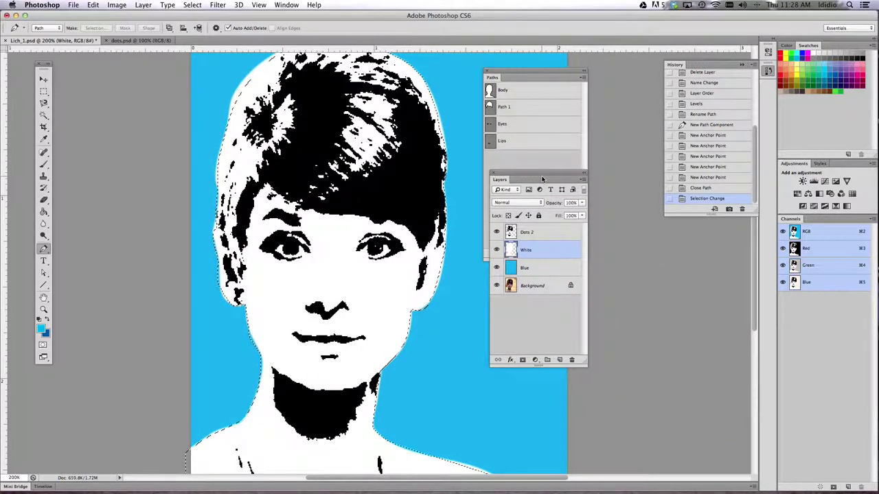
pyautogui.click(559, 360)
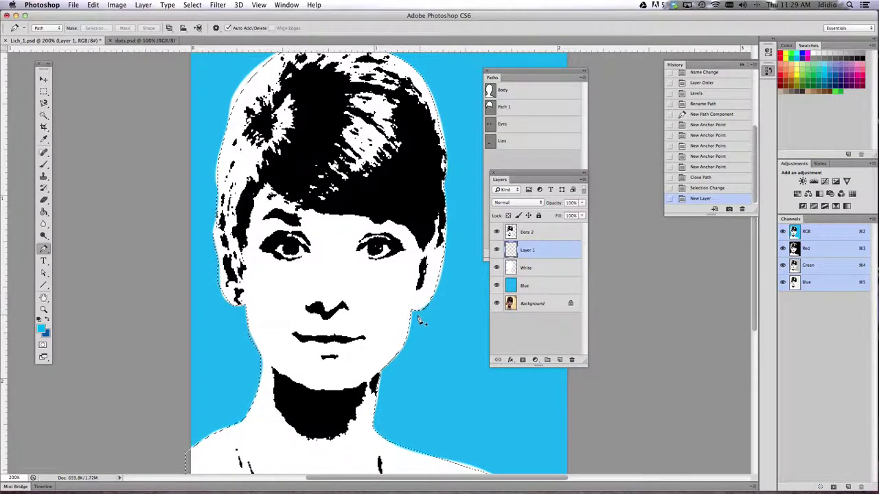
pyautogui.doubleClick(526, 250)
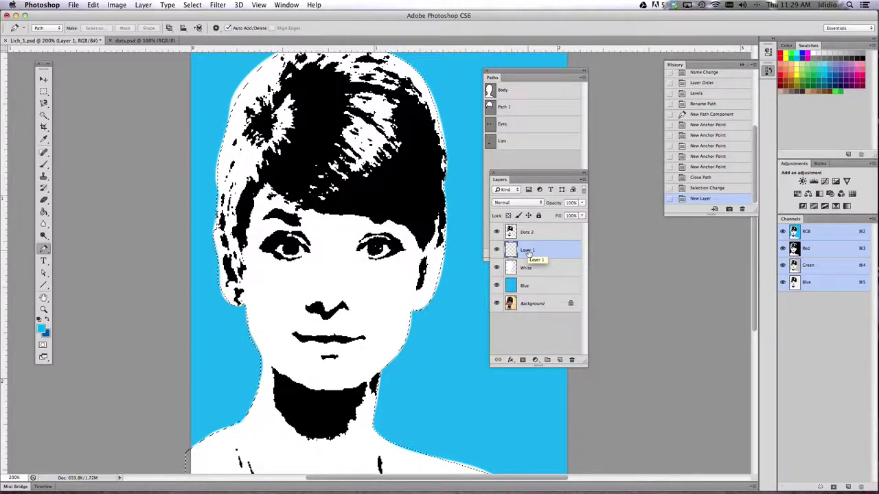
pyautogui.write('Body')
pyautogui.press('Return')
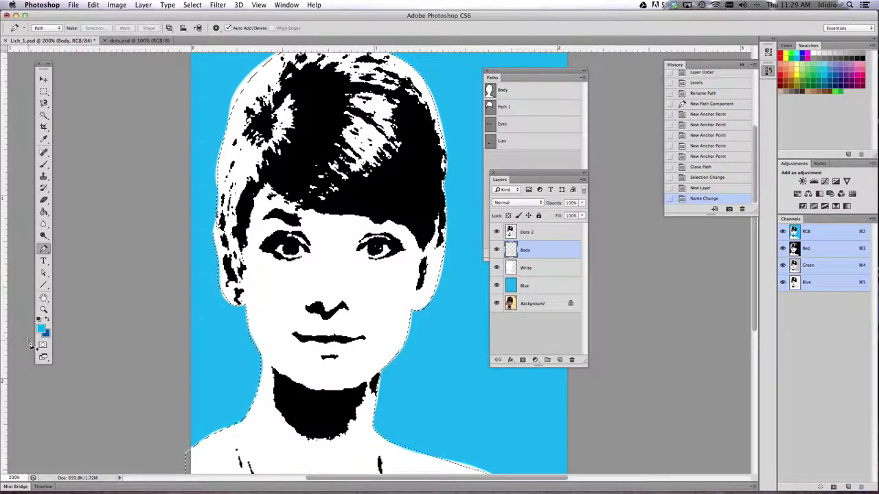
# Fill the body selection with a peach swatch using the Paint Bucket
pyautogui.moveTo(810, 46); pyautogui.dragTo(624, 69)
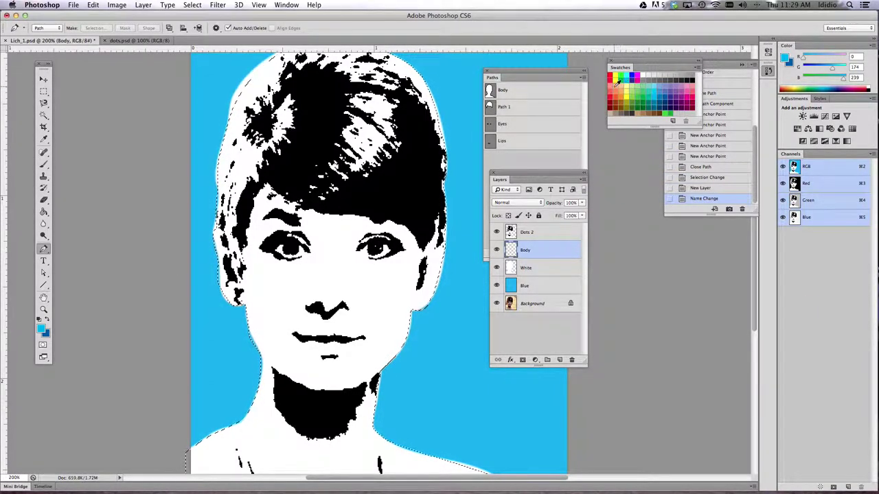
pyautogui.click(621, 87)
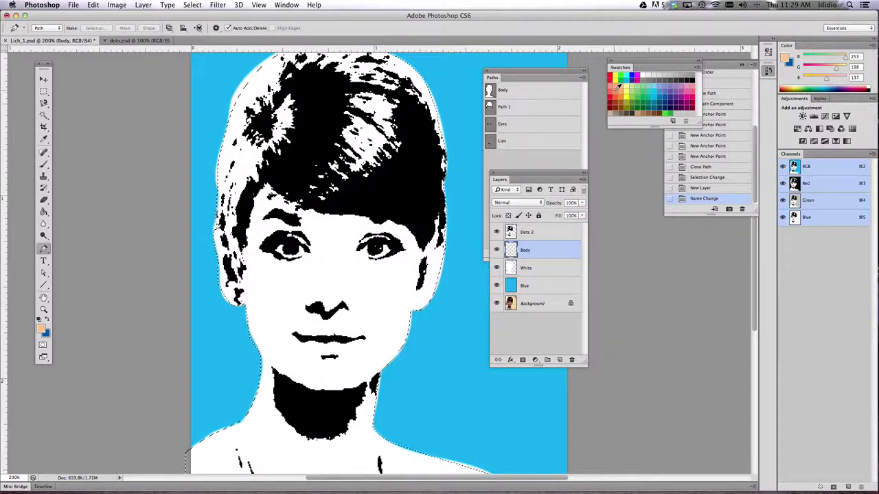
pyautogui.click(42, 213)
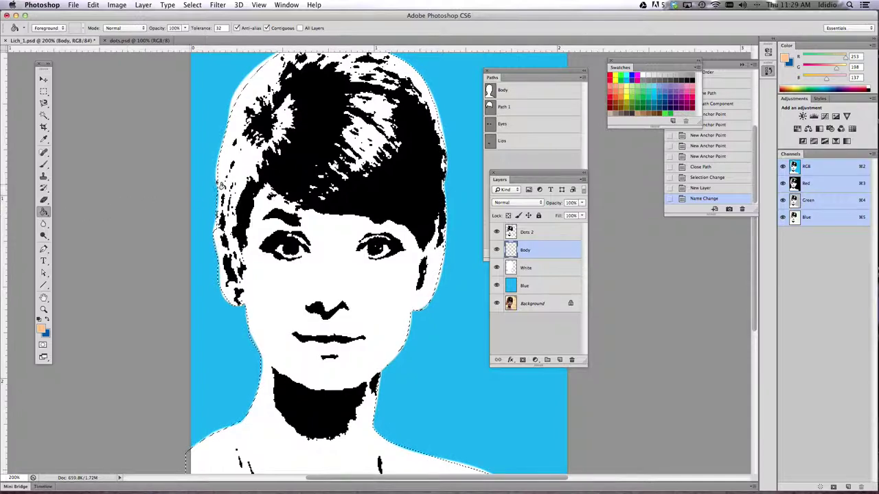
pyautogui.click(251, 160)
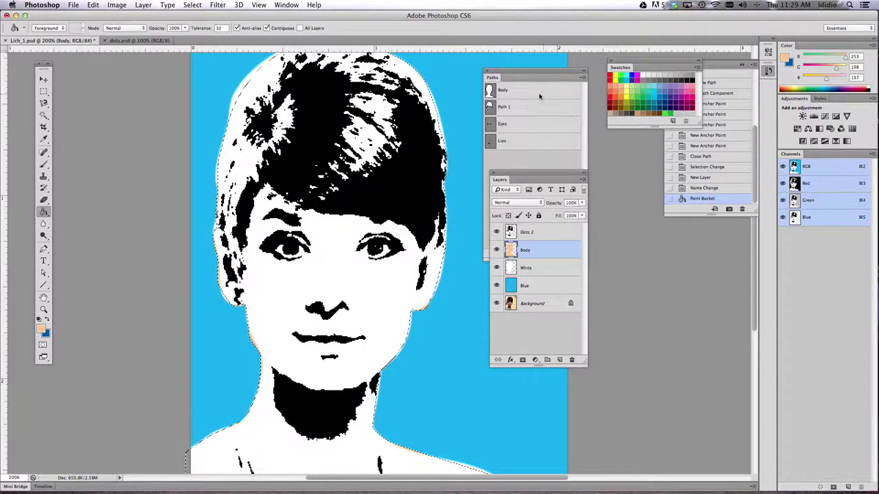
pyautogui.click(523, 111)
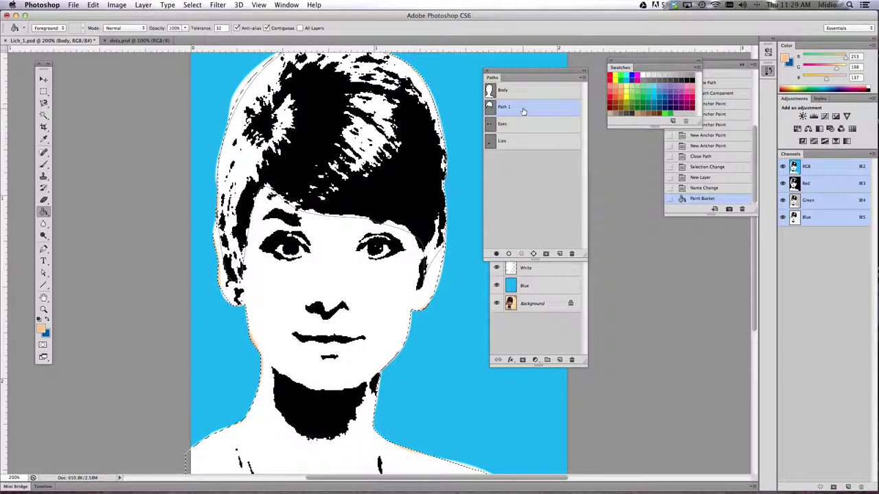
# Load Path 1 as a selection and add a new layer named 'Hair'
pyautogui.click(522, 254)
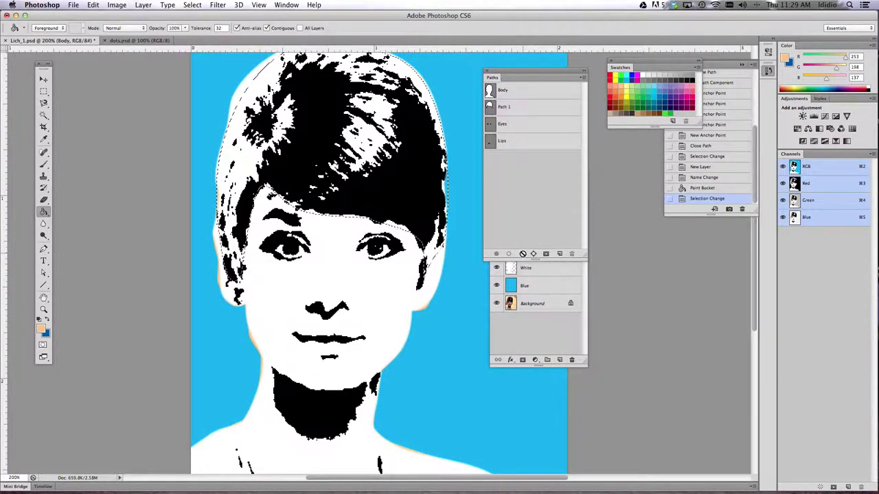
pyautogui.click(528, 325)
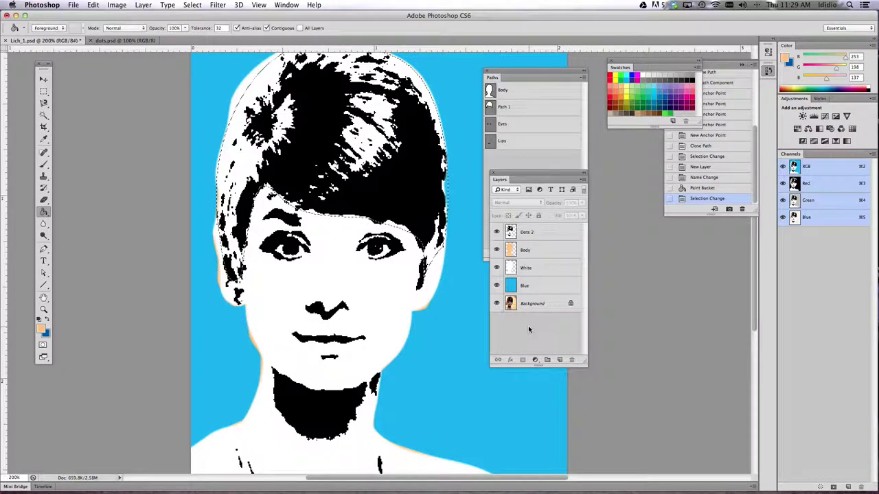
pyautogui.click(559, 360)
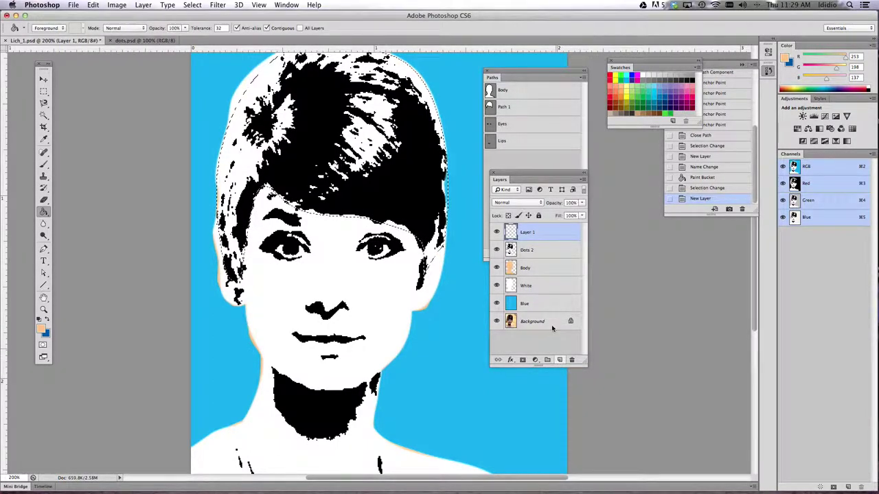
pyautogui.doubleClick(527, 232)
pyautogui.write('Hair')
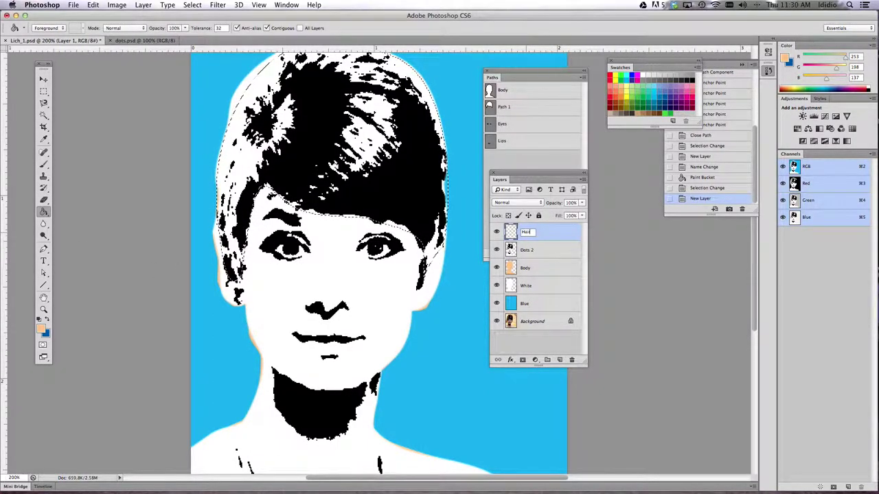
pyautogui.press('Return')
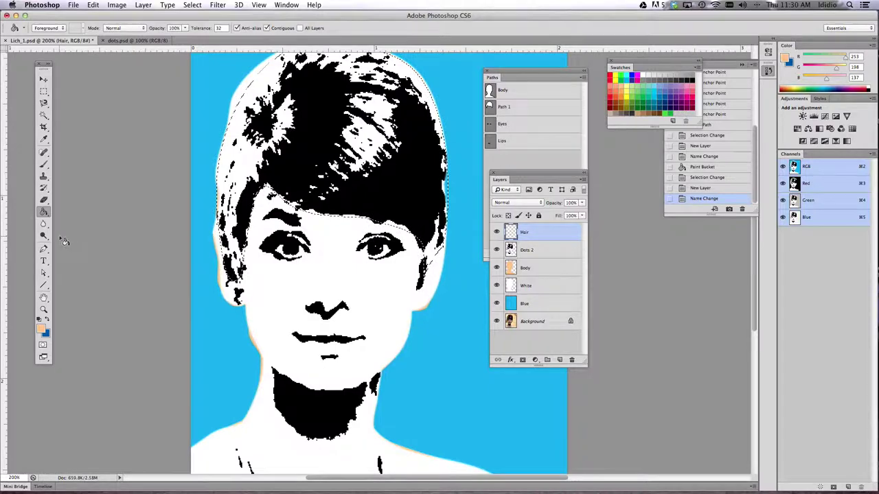
# Fill the hair selection with brown and move Dots 2 above the Hair layer
pyautogui.click(659, 109)
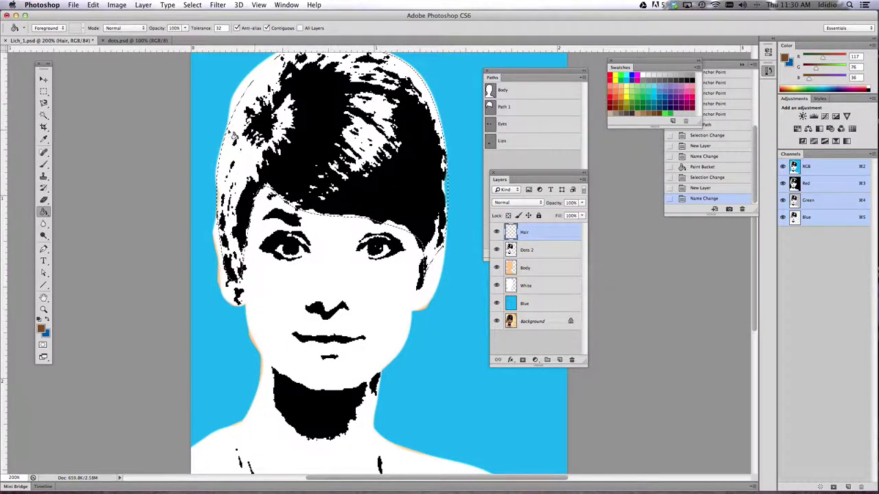
pyautogui.click(370, 122)
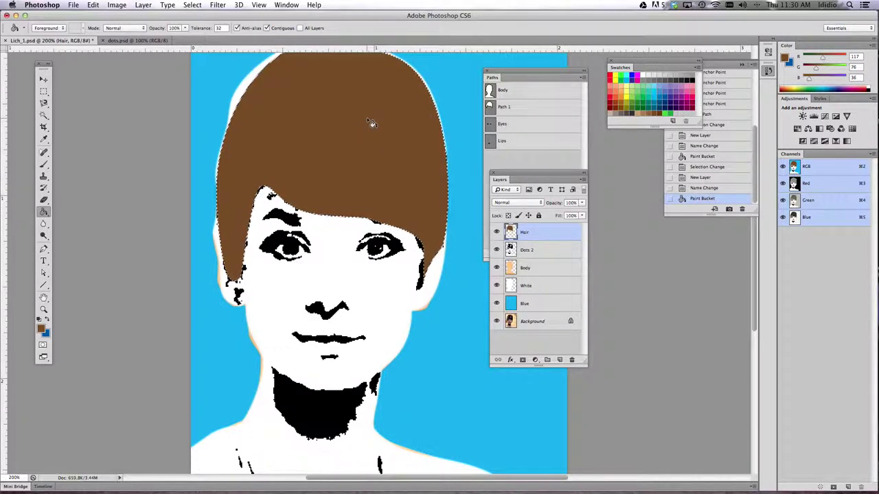
pyautogui.moveTo(529, 254); pyautogui.dragTo(527, 226)
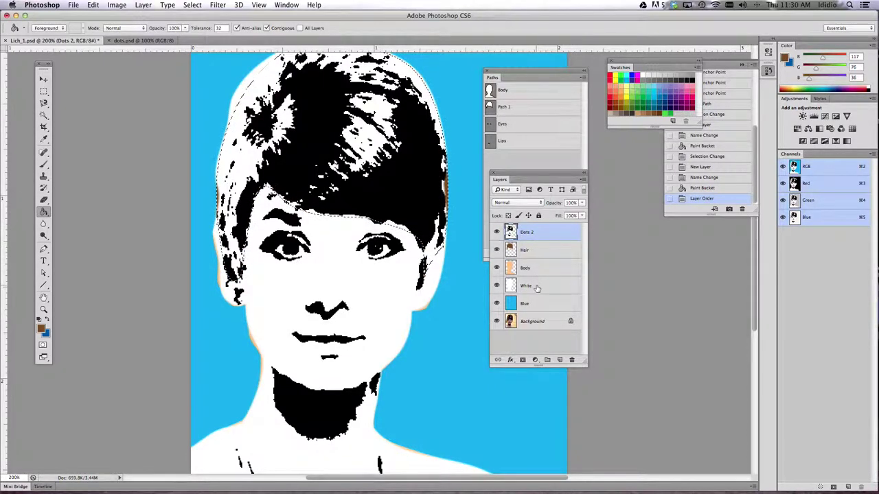
# Load the Eyes path as a selection and add a new layer named 'eyes'
pyautogui.click(505, 124)
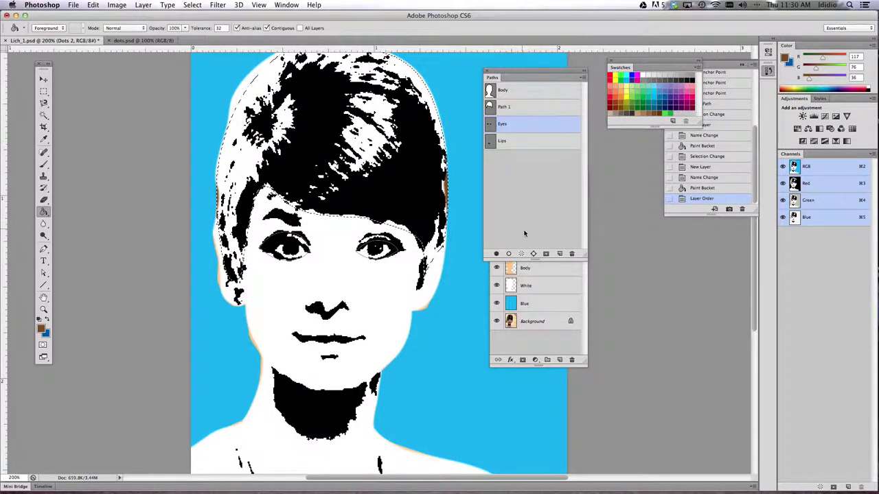
pyautogui.click(520, 254)
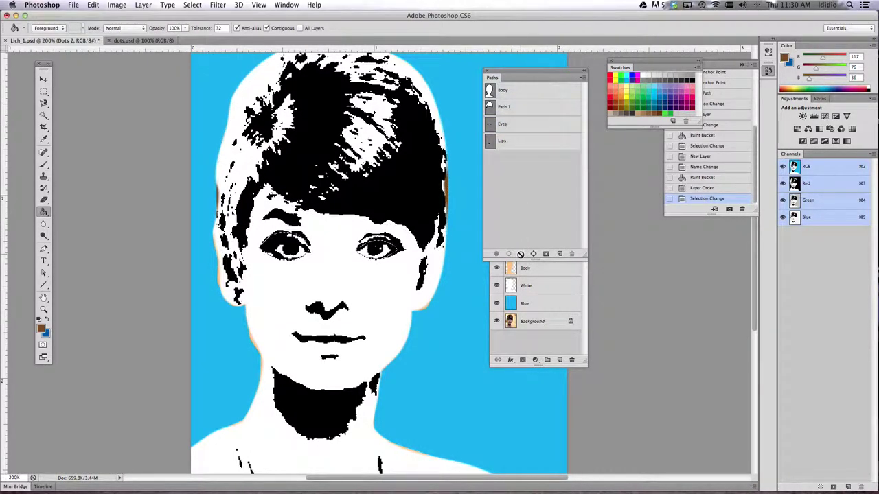
pyautogui.click(554, 348)
pyautogui.click(560, 359)
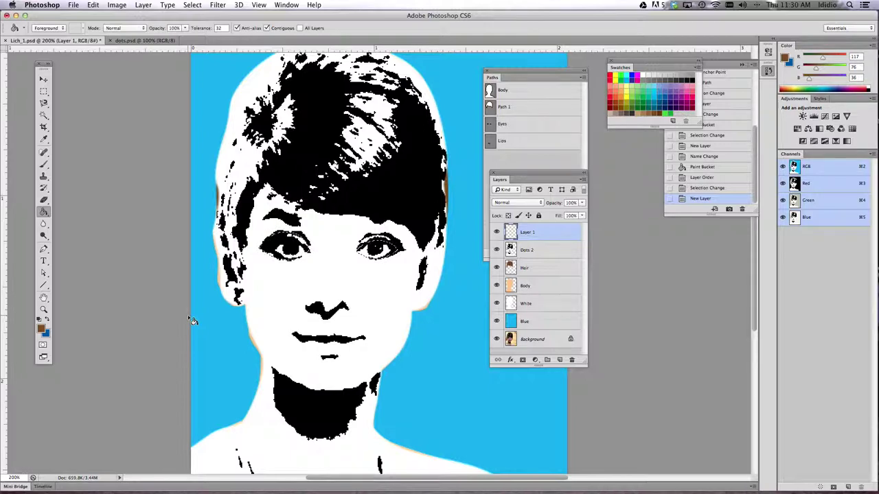
pyautogui.scroll(-5, 192, 320)
pyautogui.scroll(-2, 382, 240)
pyautogui.doubleClick(527, 232)
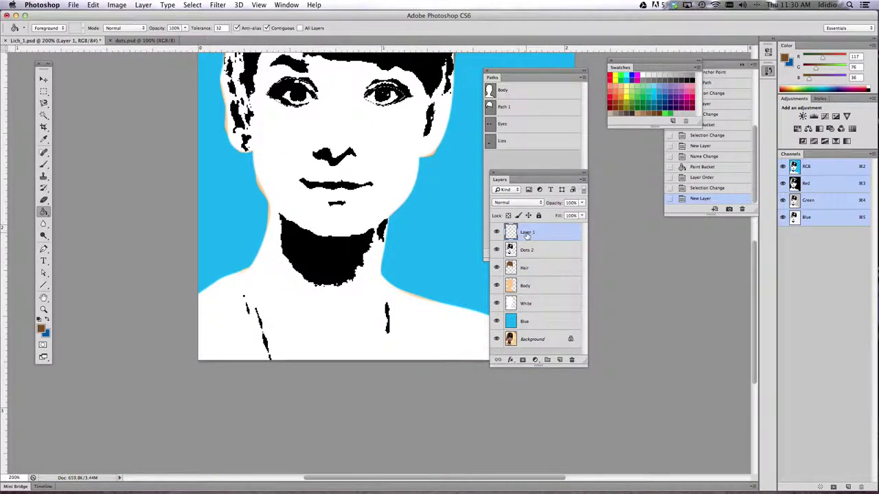
pyautogui.write('eyes')
pyautogui.press('Return')
# Fill both eyes with light yellow and move the eyes layer beneath Dots 2
pyautogui.scroll(6, 158, 207)
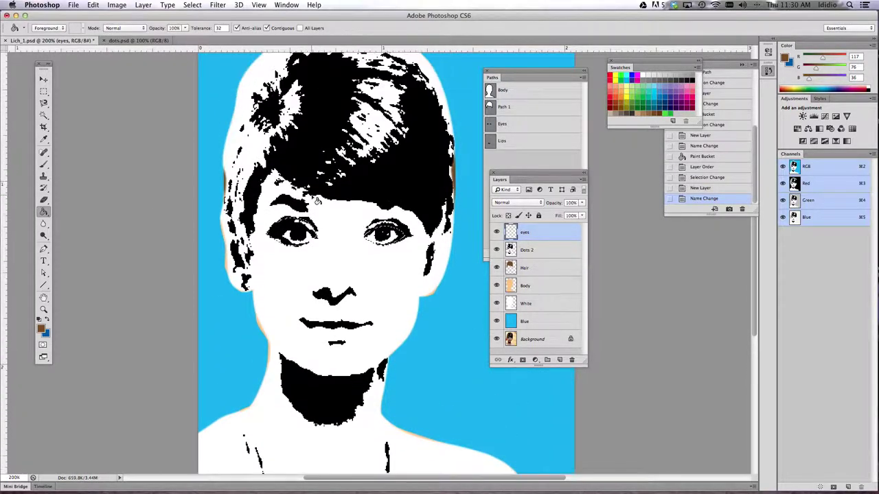
pyautogui.click(630, 85)
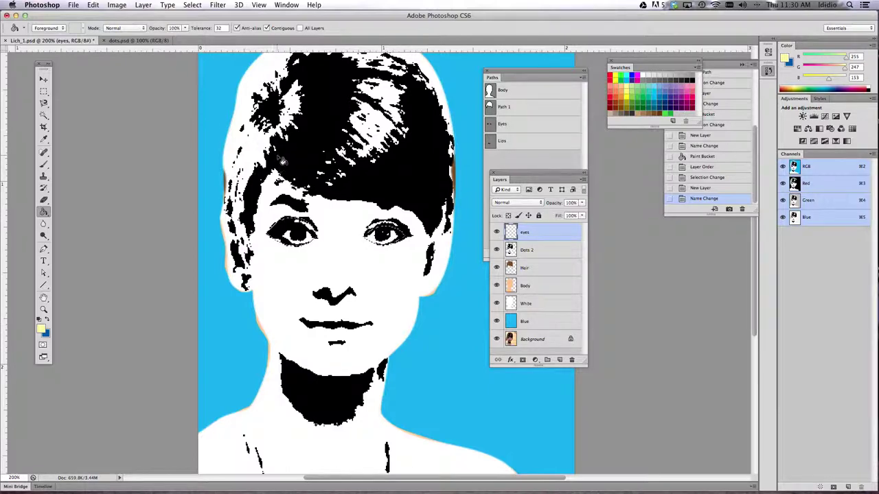
pyautogui.click(289, 231)
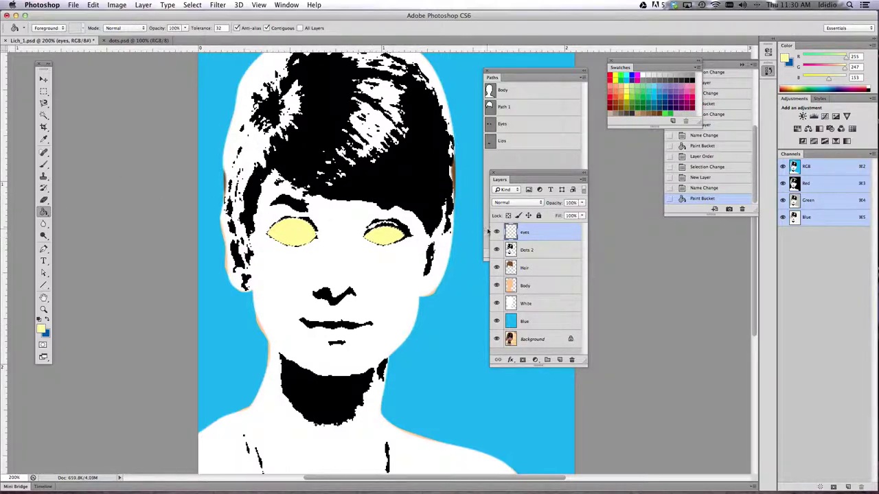
pyautogui.moveTo(538, 232); pyautogui.dragTo(558, 256)
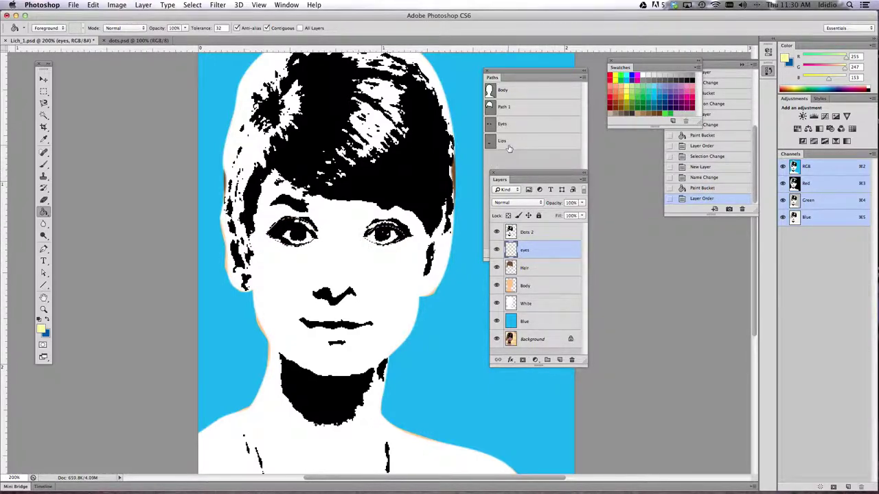
# Load the Lips path as a selection and add a new layer named 'Lips'
pyautogui.click(530, 146)
pyautogui.click(533, 146)
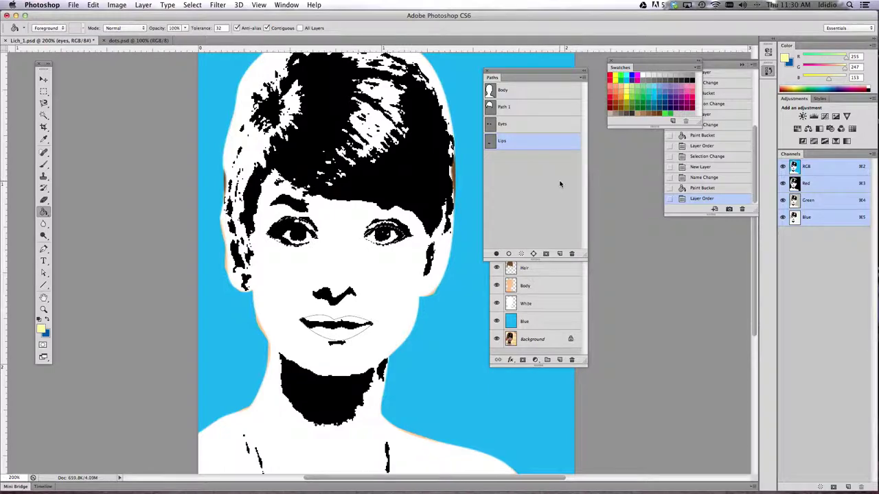
pyautogui.click(521, 253)
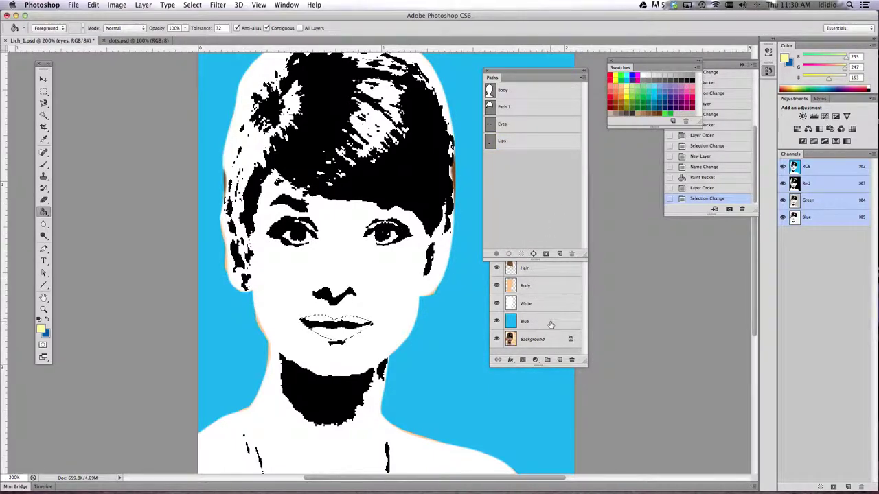
pyautogui.click(557, 341)
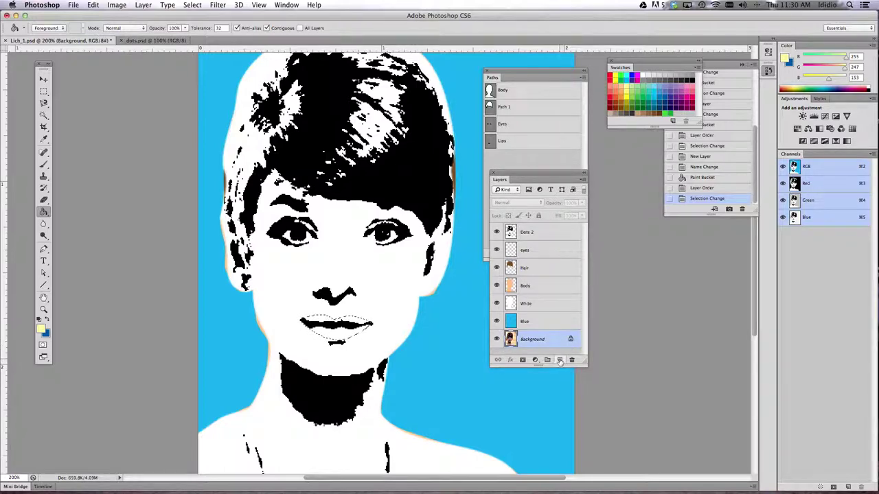
pyautogui.click(560, 360)
pyautogui.doubleClick(526, 340)
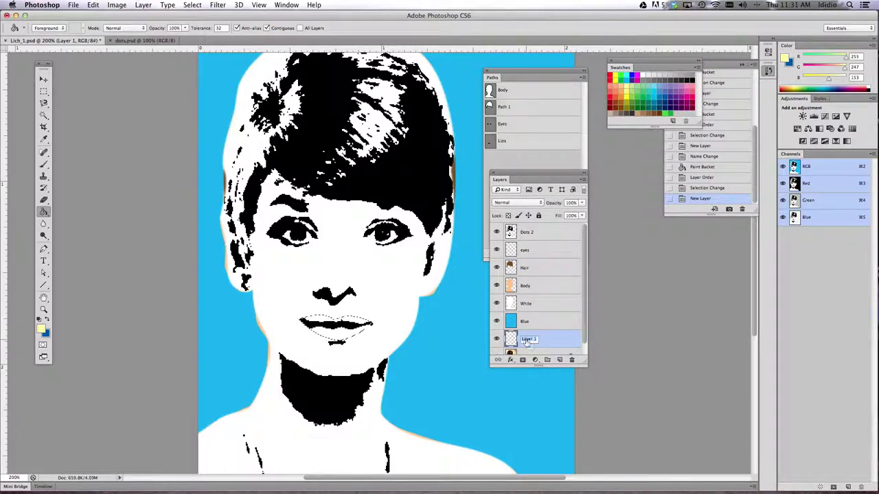
pyautogui.write('Lips')
pyautogui.press('Return')
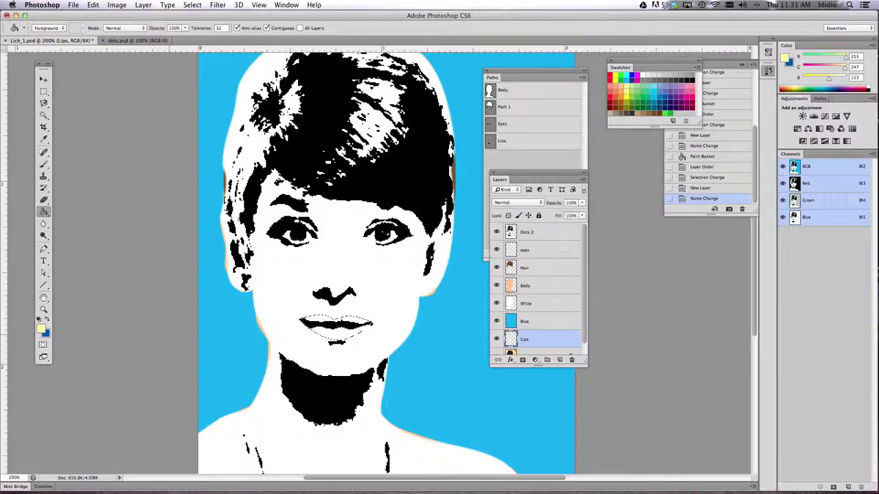
# Fill the lips with light pink, move Lips above Body, and hide the White layer
pyautogui.click(692, 95)
pyautogui.click(683, 93)
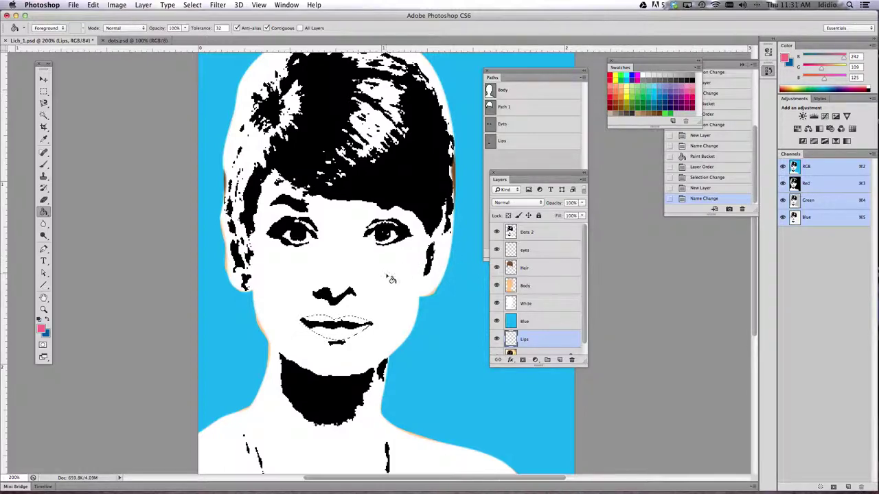
pyautogui.click(368, 348)
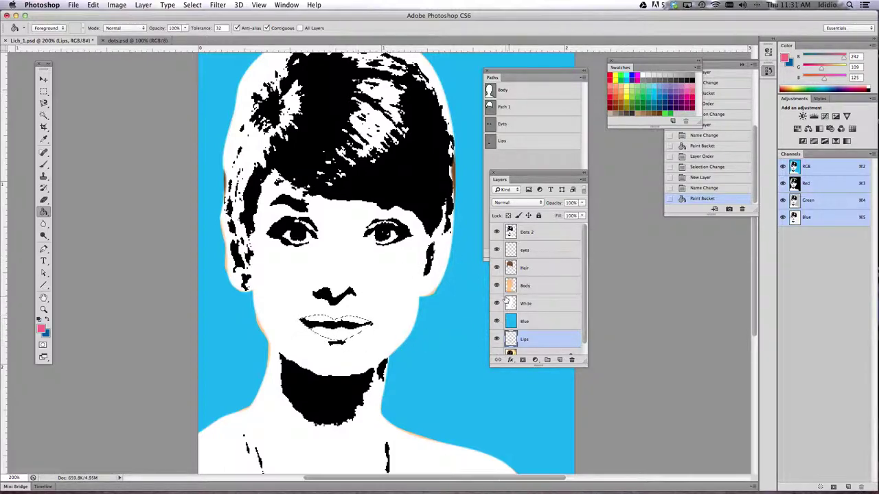
pyautogui.moveTo(542, 341); pyautogui.dragTo(542, 275)
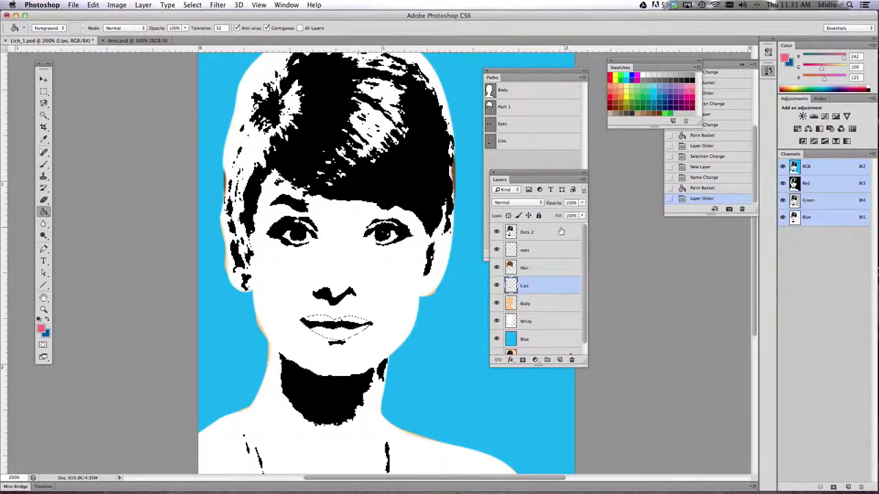
pyautogui.click(496, 322)
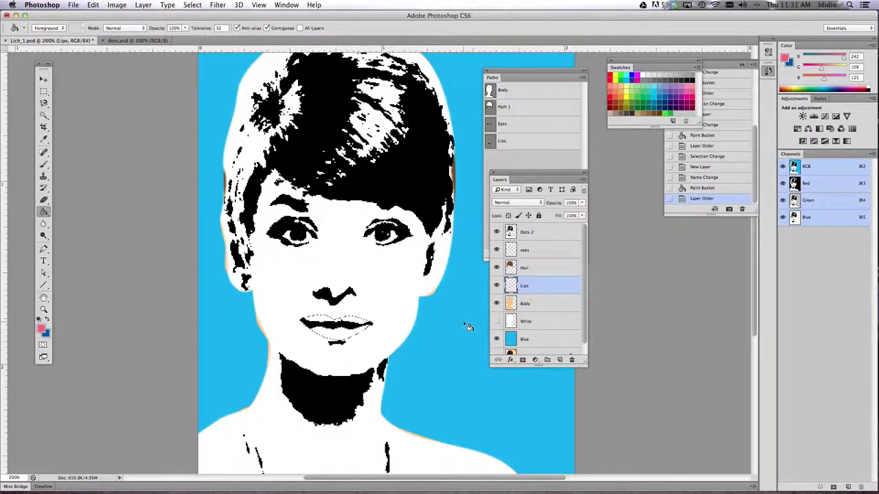
# Hide and reshow the Dots 2 line art to check the colours, then deselect the lips
pyautogui.click(555, 236)
pyautogui.click(496, 233)
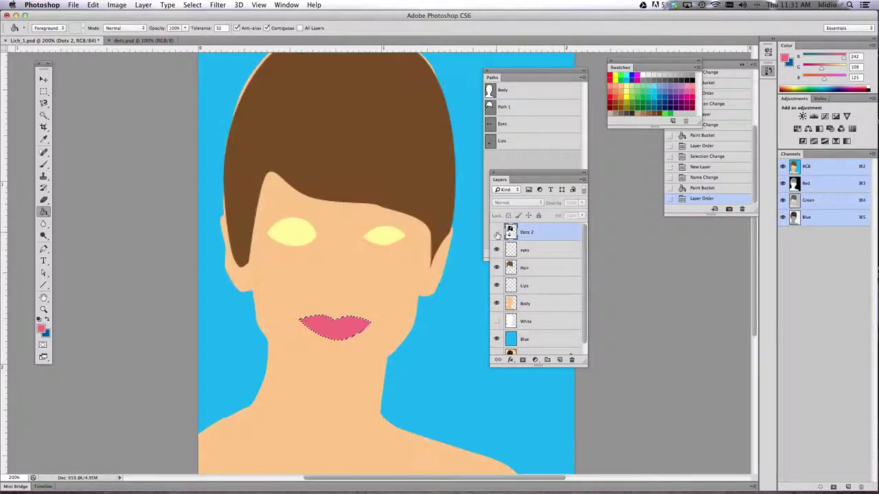
pyautogui.click(496, 232)
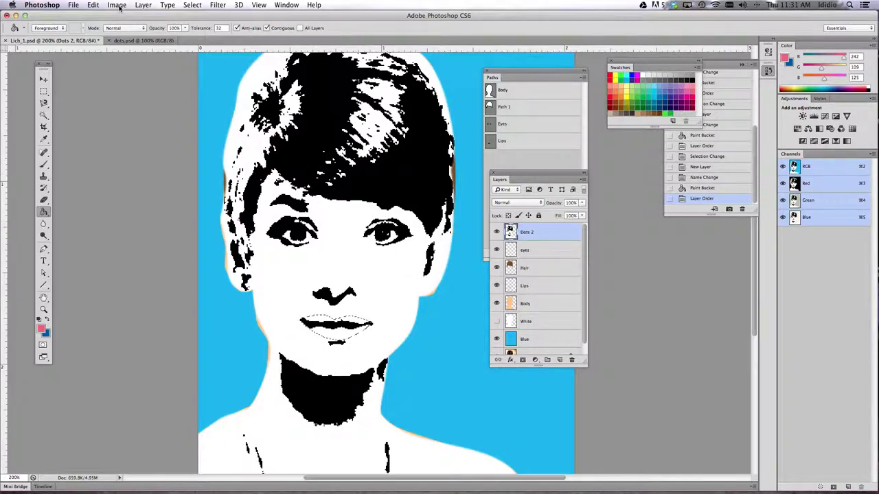
pyautogui.press('super+d')
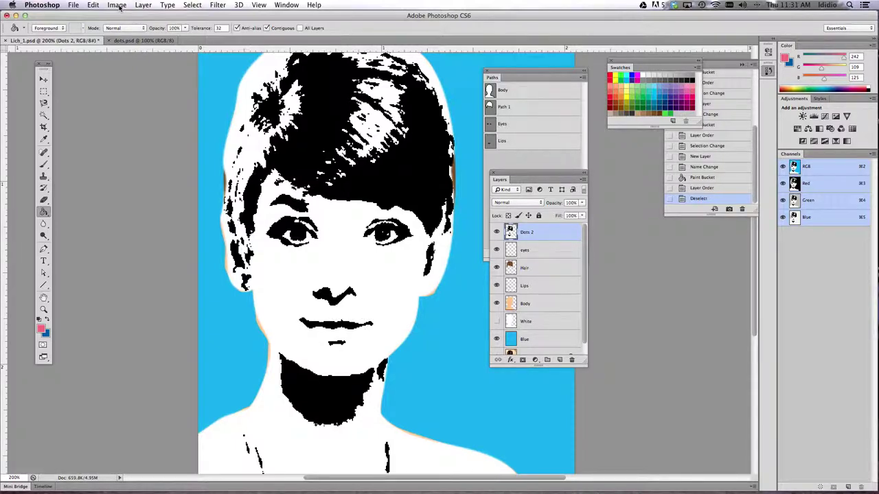
# Select all the white areas with Color Range, sampling the white forehead
pyautogui.click(192, 5)
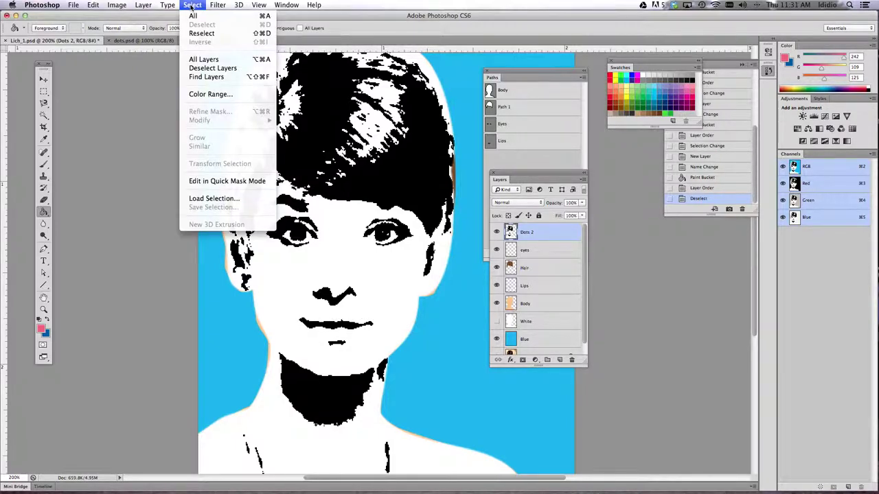
pyautogui.click(204, 92)
pyautogui.moveTo(256, 121); pyautogui.dragTo(606, 164)
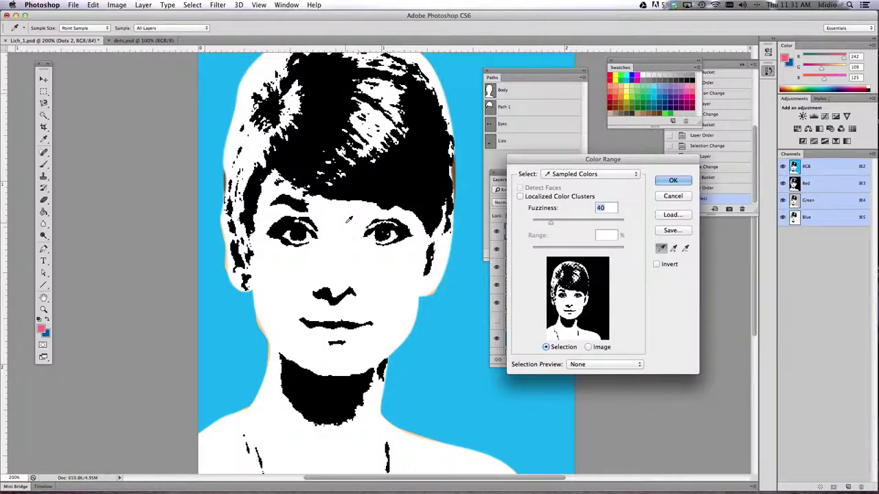
pyautogui.click(347, 222)
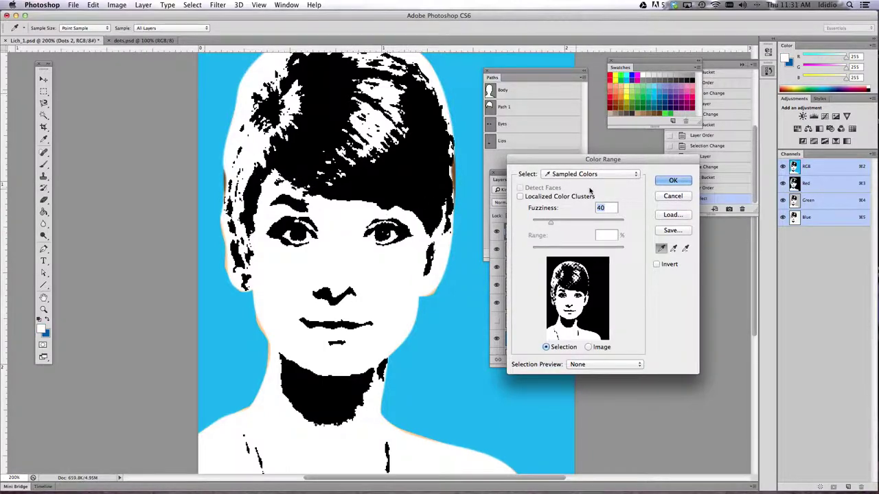
pyautogui.click(673, 180)
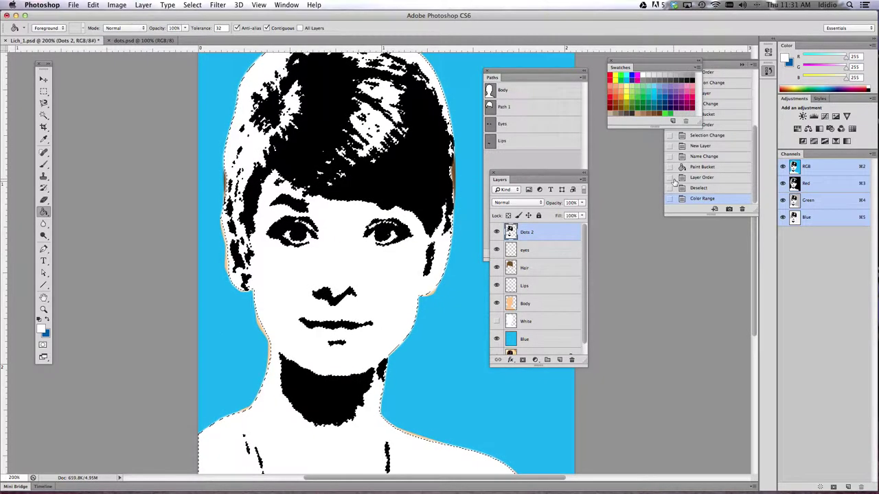
# Delete the selected white from Dots 2, deselect, and zoom out to view the portrait
pyautogui.press('Delete')
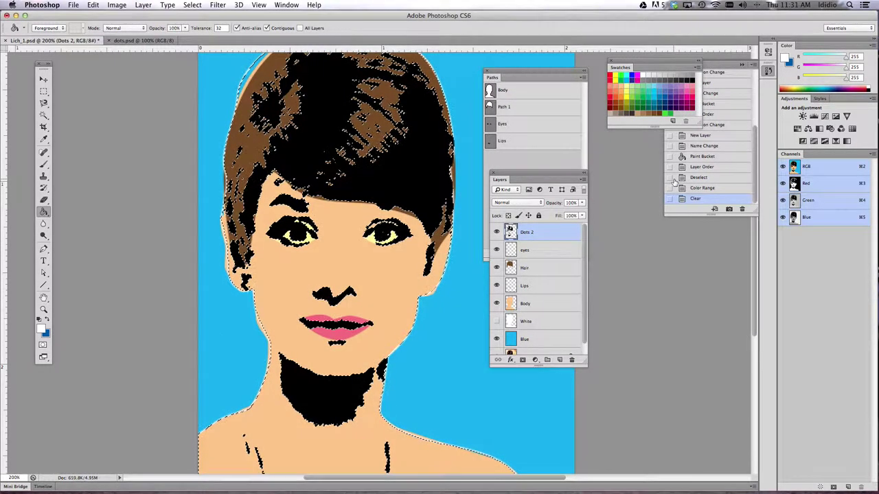
pyautogui.press('super+d')
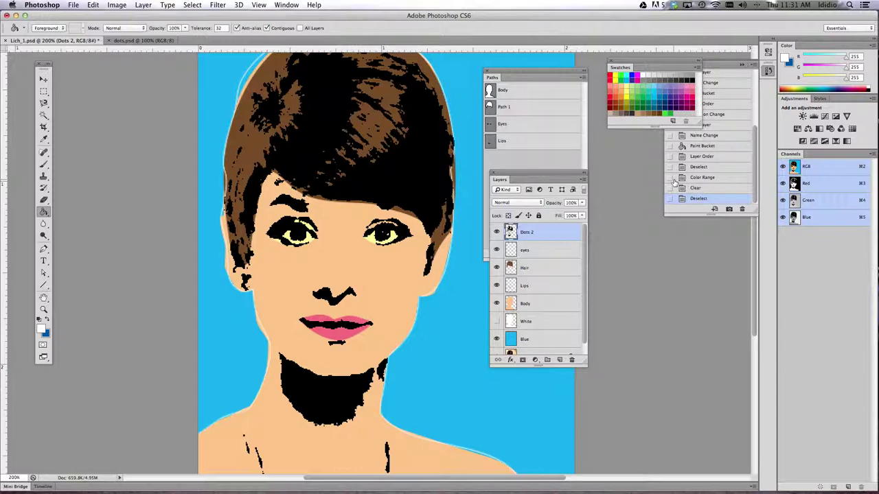
pyautogui.press('super+minus')
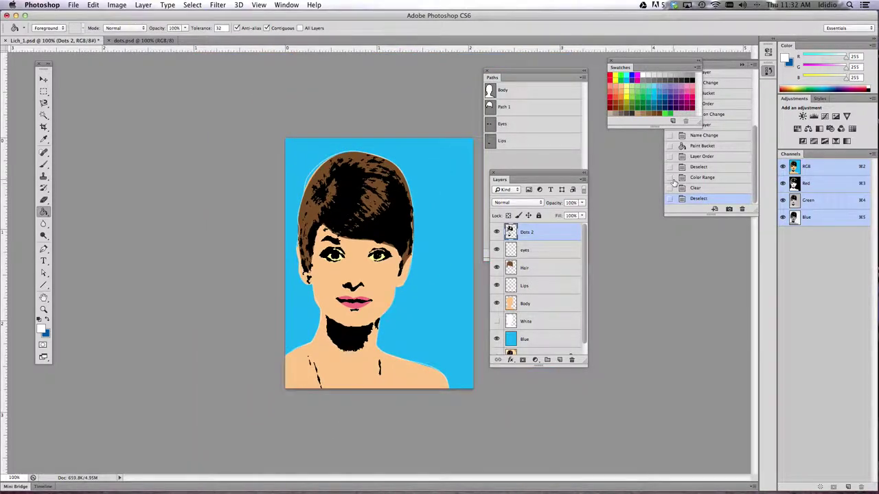